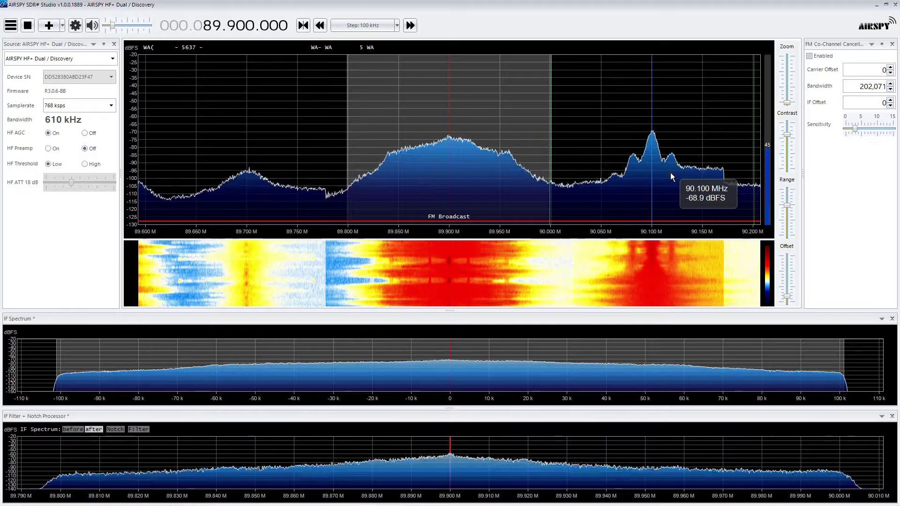
- Toggle the FM Co-Channel Canceller off and on repeatedly at 89.900 MHz, leaving it enabled and Locked
{"action": "left_click", "coordinate": [809, 57]}
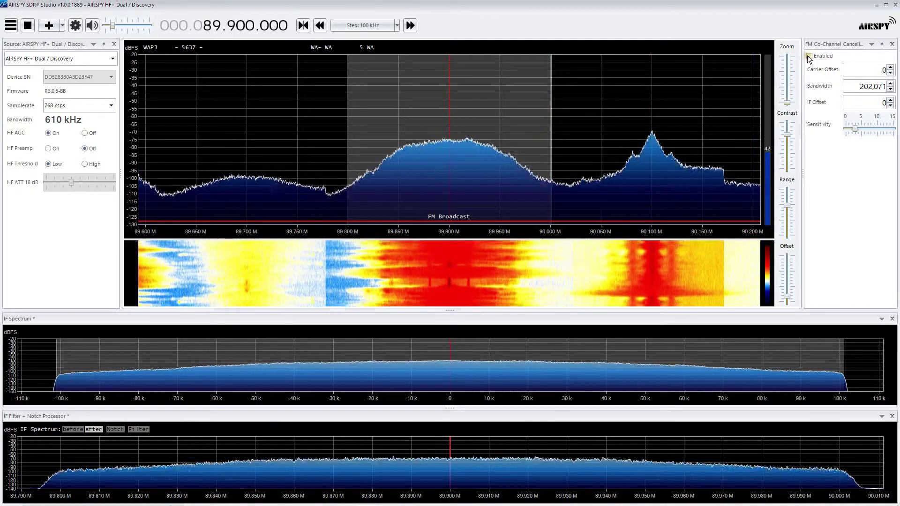
{"action": "left_click", "coordinate": [809, 57]}
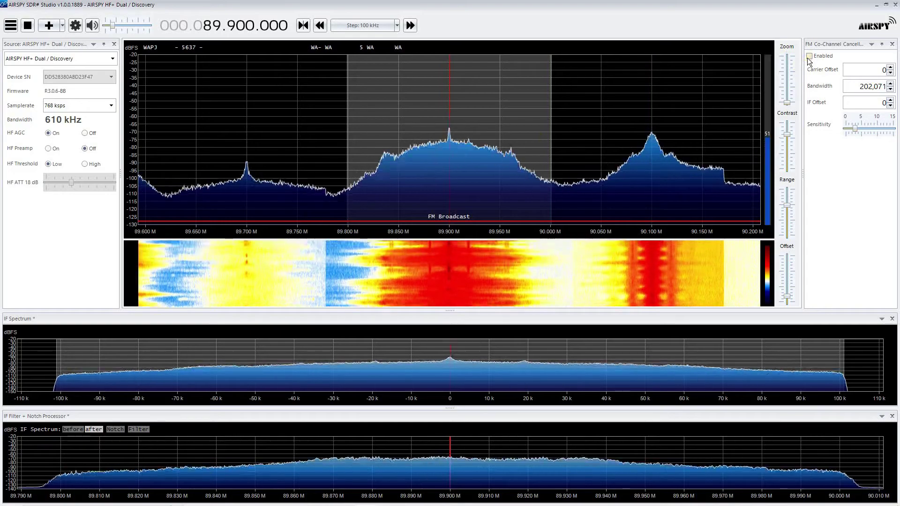
{"action": "left_click", "coordinate": [809, 56]}
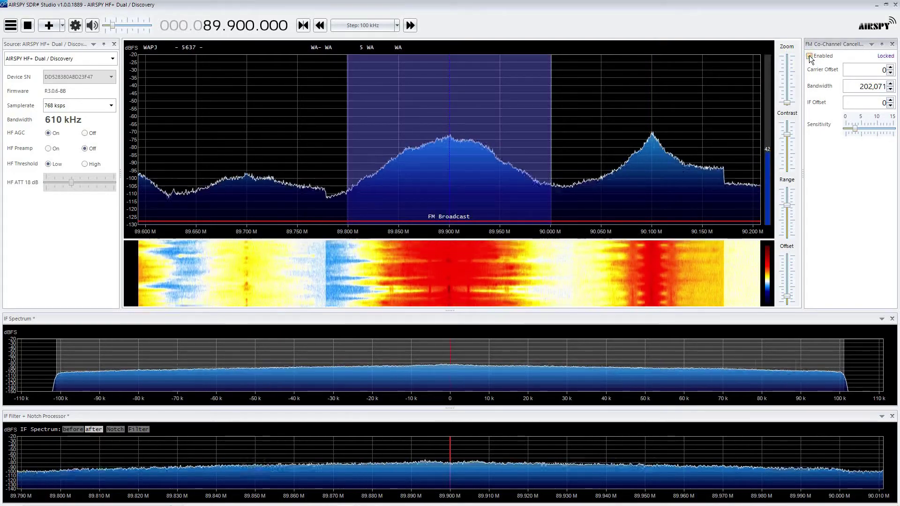
{"action": "left_click", "coordinate": [809, 56]}
{"action": "left_click", "coordinate": [809, 57]}
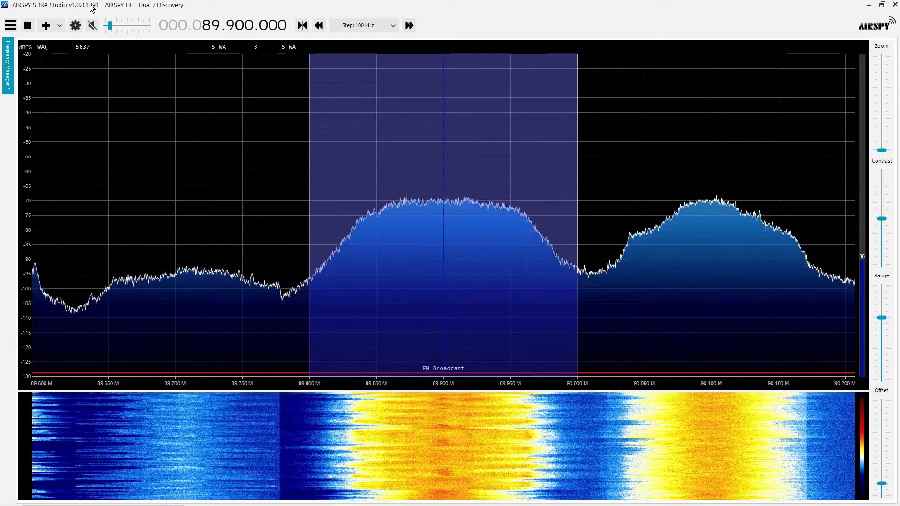
{"action": "mouse_move", "coordinate": [486, 337]}
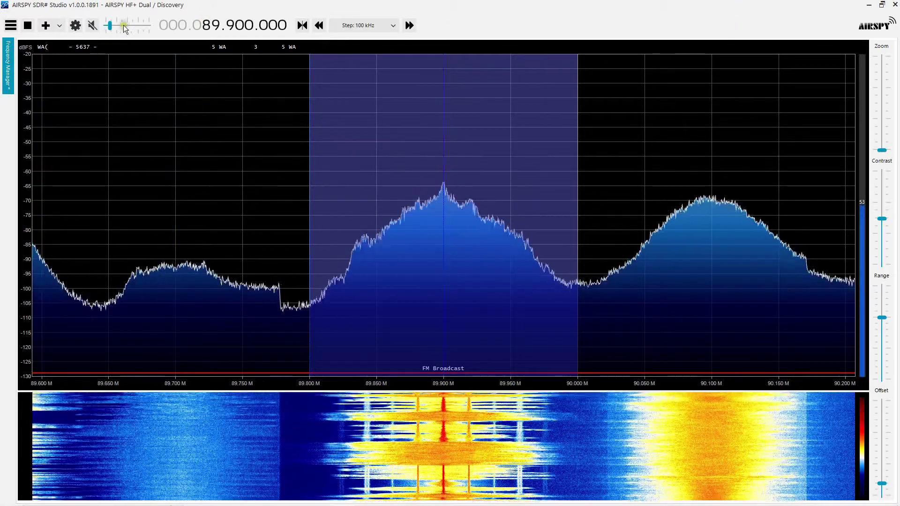
- Dock the FM Co-Channel Canceller panel from the main menu and disable the canceller
{"action": "left_click", "coordinate": [10, 26]}
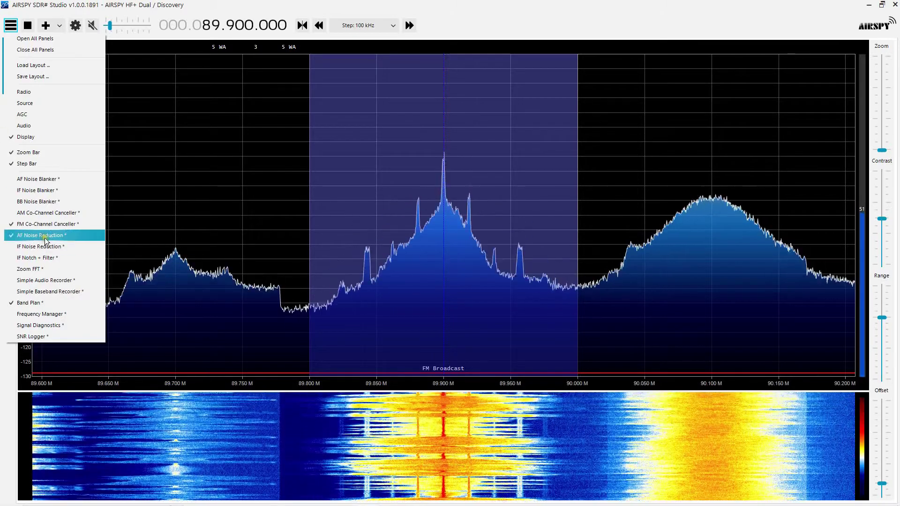
{"action": "left_click", "coordinate": [28, 224]}
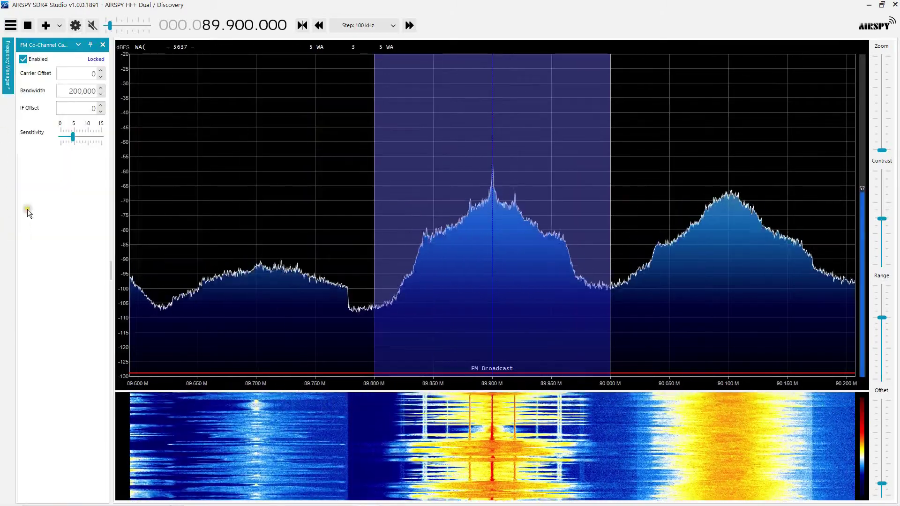
{"action": "left_click", "coordinate": [23, 59]}
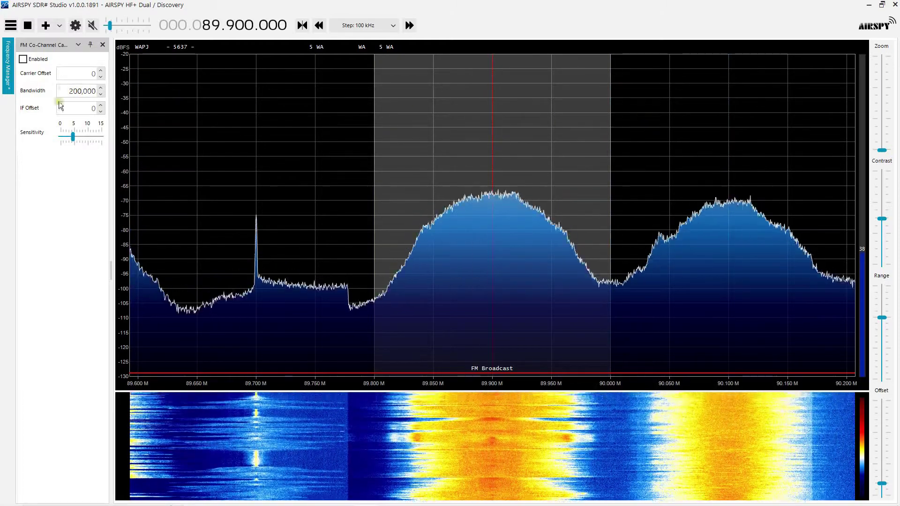
- Dock the AF Noise Reduction panel (Speech profile, -95.2 dB threshold) beside the canceller and unmute the audio
{"action": "left_click", "coordinate": [11, 27]}
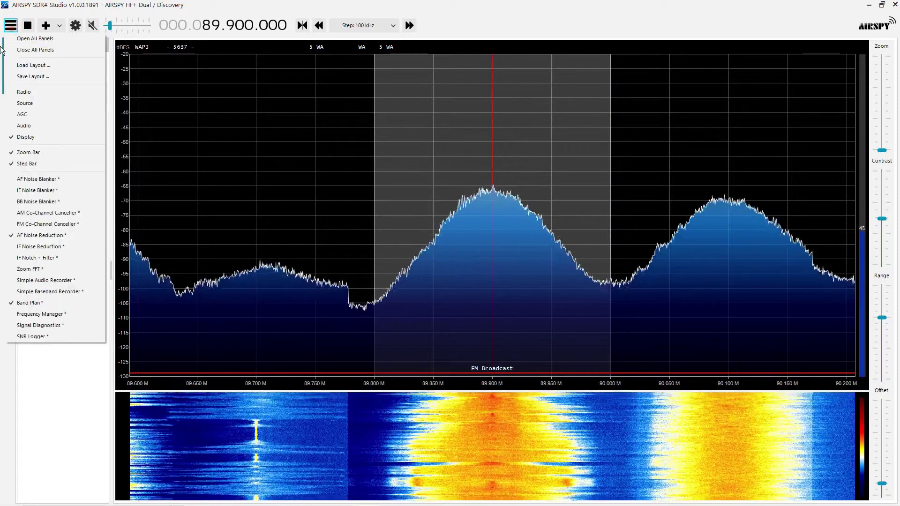
{"action": "left_click", "coordinate": [32, 235]}
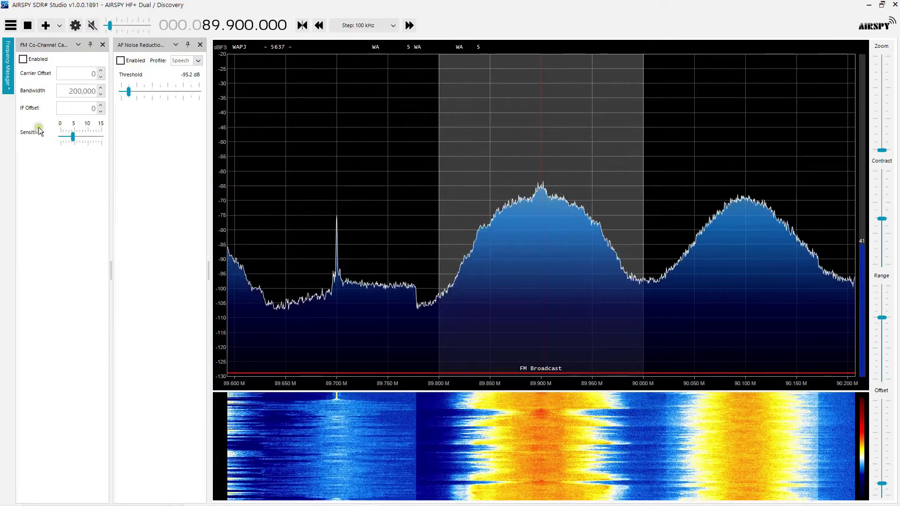
{"action": "left_click", "coordinate": [91, 26]}
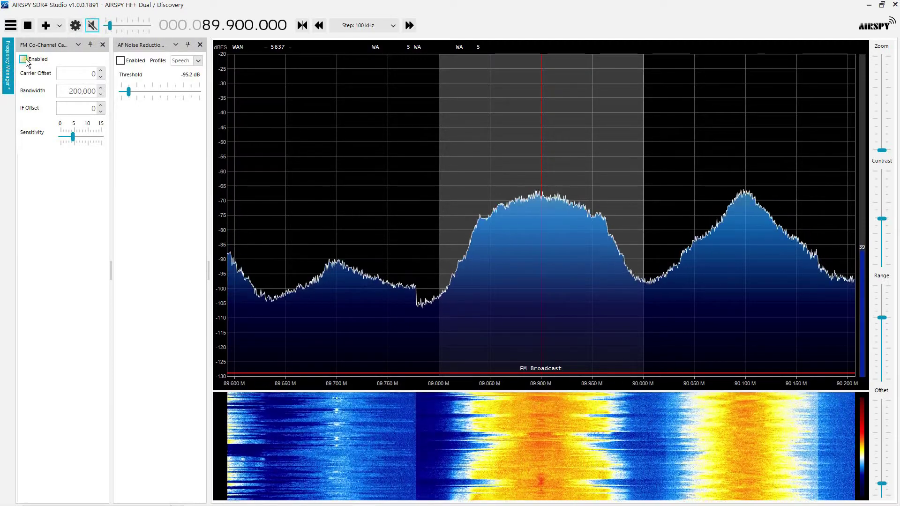
- Tick Enabled in the FM Co-Channel Canceller panel so it locks onto 89.900 MHz
{"action": "left_click", "coordinate": [25, 59]}
{"action": "left_click", "coordinate": [24, 61]}
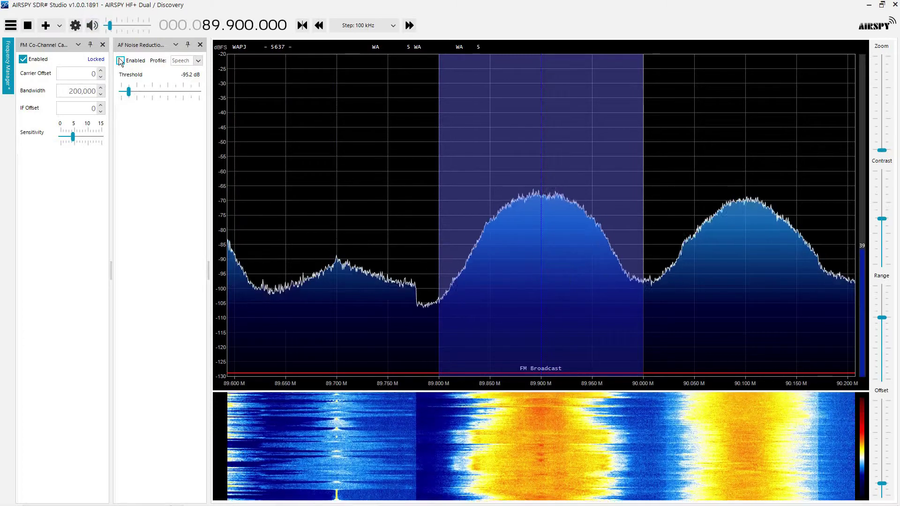
- Enable AF Noise Reduction and drag its threshold up to about -84.6 dB
{"action": "left_click", "coordinate": [121, 61]}
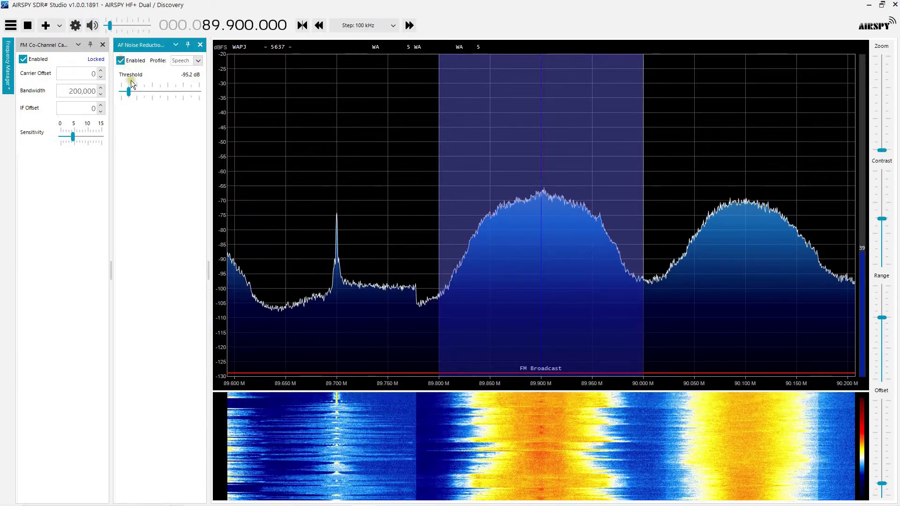
{"action": "left_click_drag", "start_coordinate": [130, 89], "coordinate": [144, 86]}
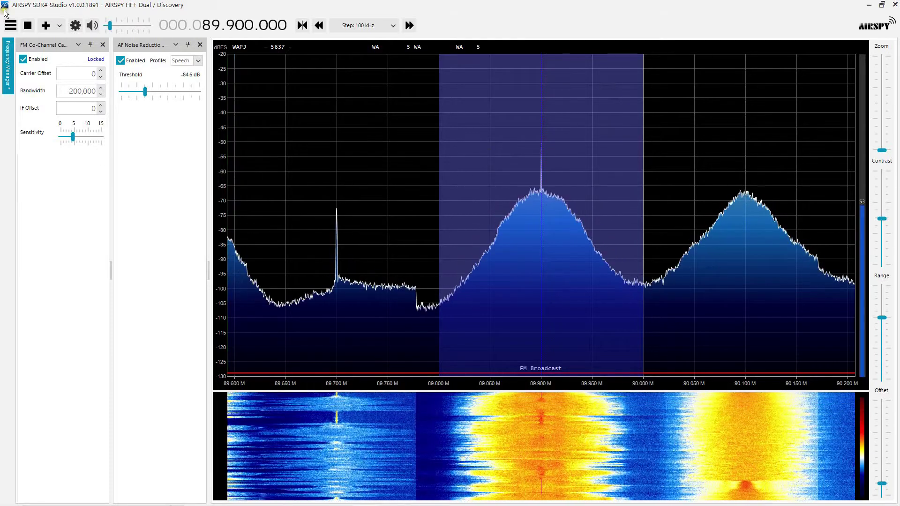
- Switch the FM co-channel canceller off and back on to compare the station, leaving it enabled
{"action": "left_click", "coordinate": [24, 60]}
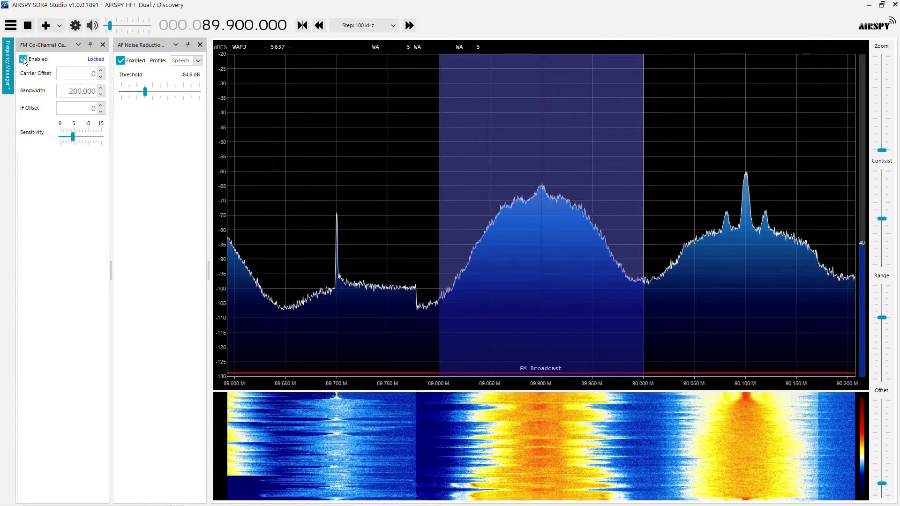
{"action": "left_click", "coordinate": [24, 60]}
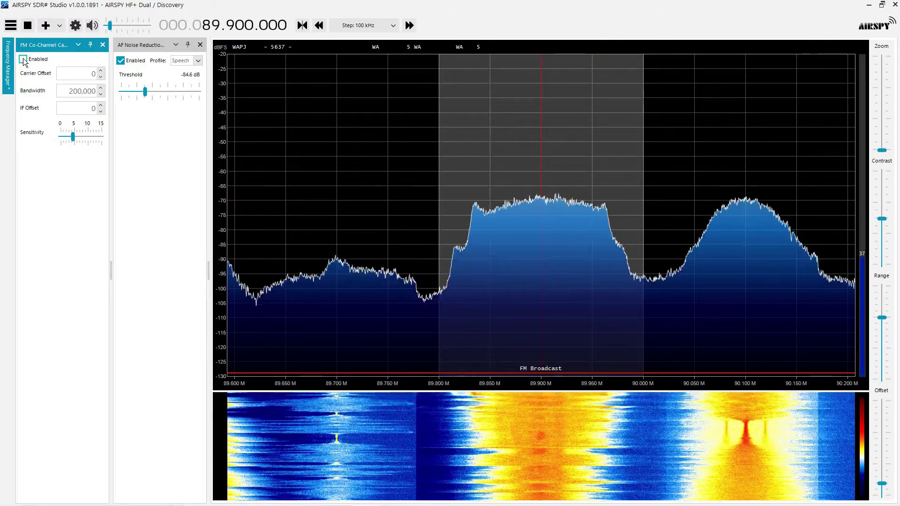
{"action": "left_click", "coordinate": [23, 60]}
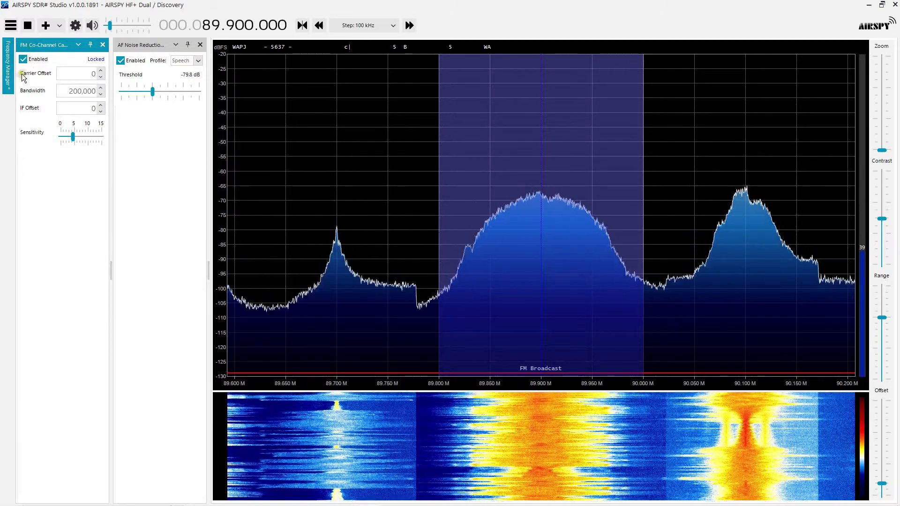
{"action": "left_click", "coordinate": [23, 60]}
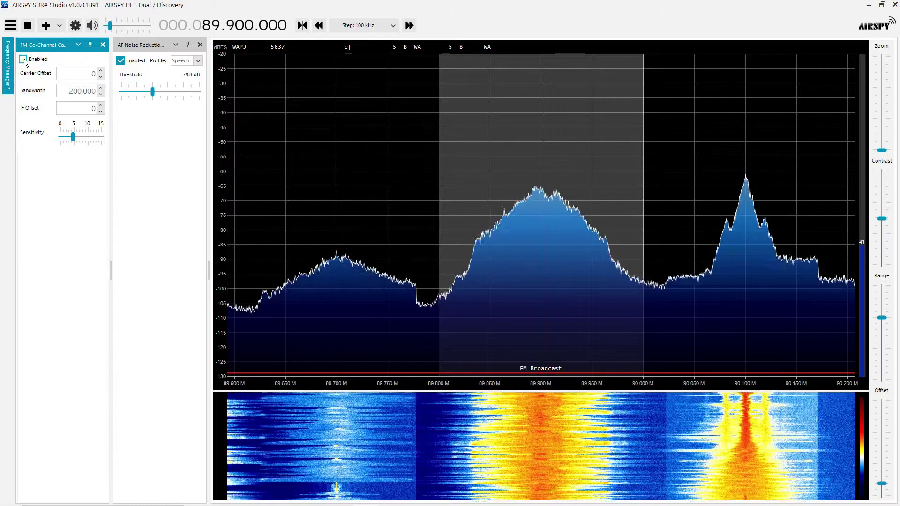
{"action": "left_click", "coordinate": [24, 60]}
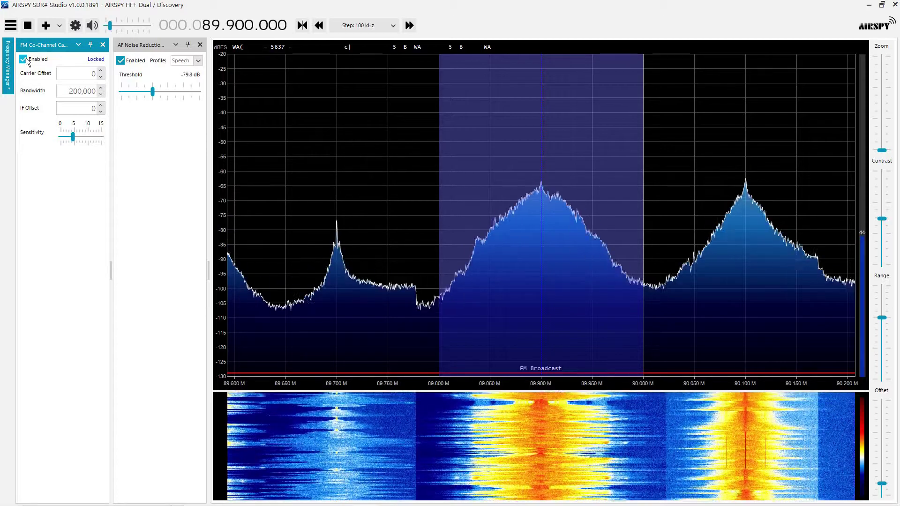
{"action": "left_click", "coordinate": [23, 60]}
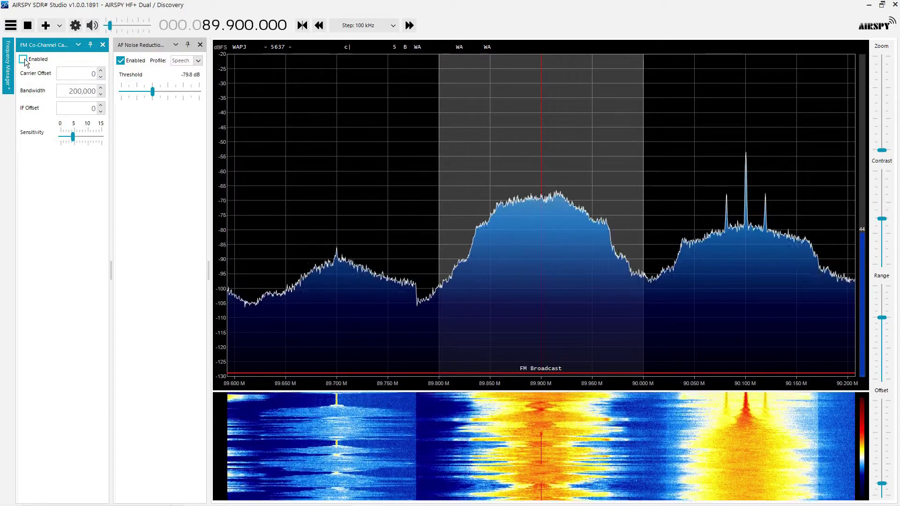
{"action": "left_click", "coordinate": [24, 61]}
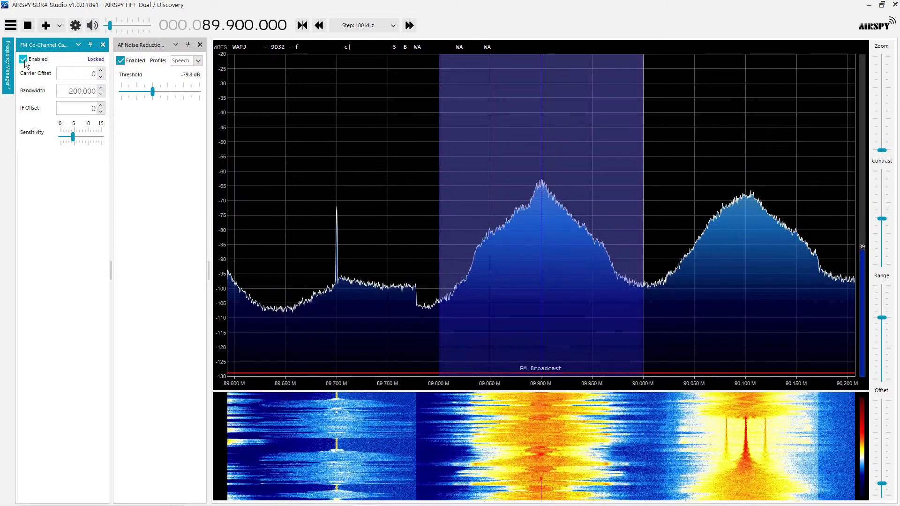
{"action": "left_click", "coordinate": [123, 63]}
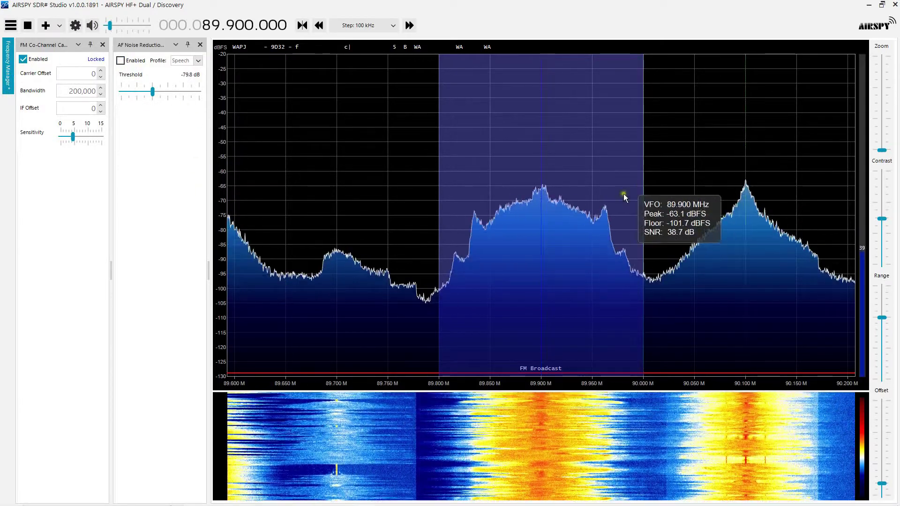
{"action": "left_click", "coordinate": [124, 60]}
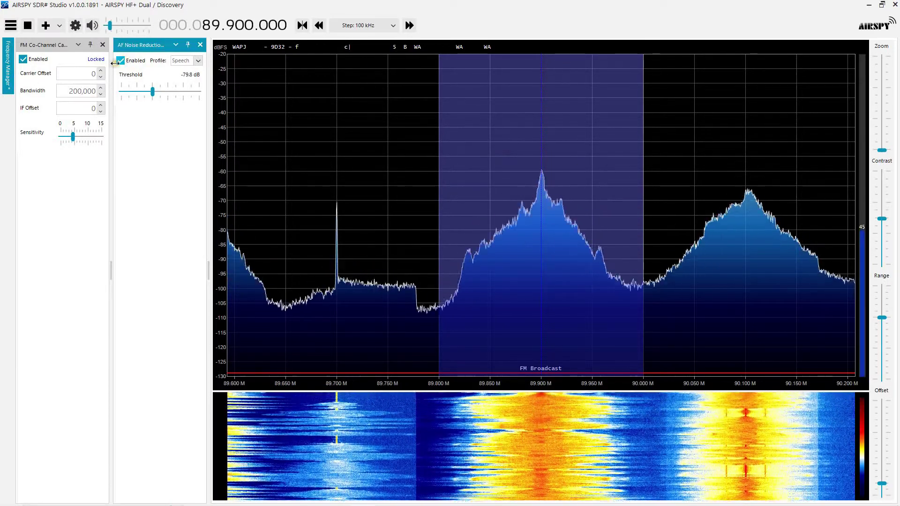
- Disable the co-channel canceller, nudge the volume up to 27, then re-enable the canceller
{"action": "left_click", "coordinate": [23, 59]}
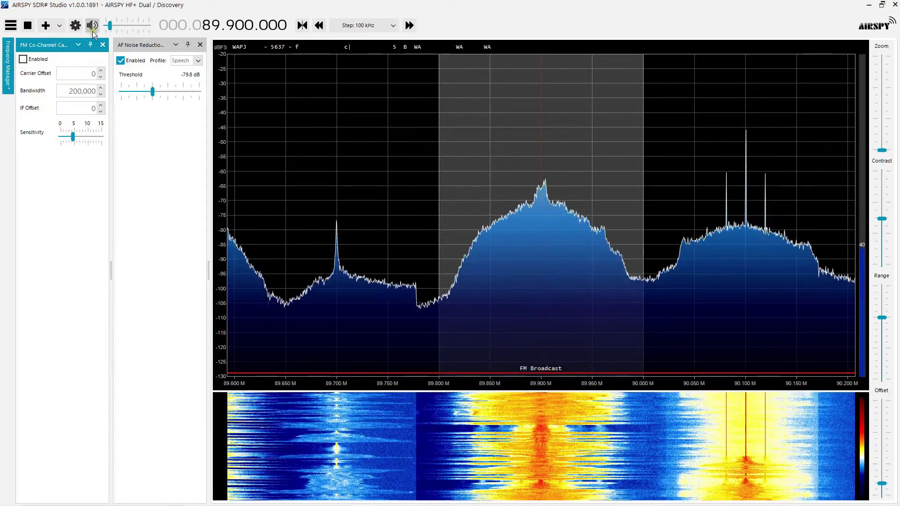
{"action": "left_click_drag", "start_coordinate": [110, 23], "coordinate": [115, 29]}
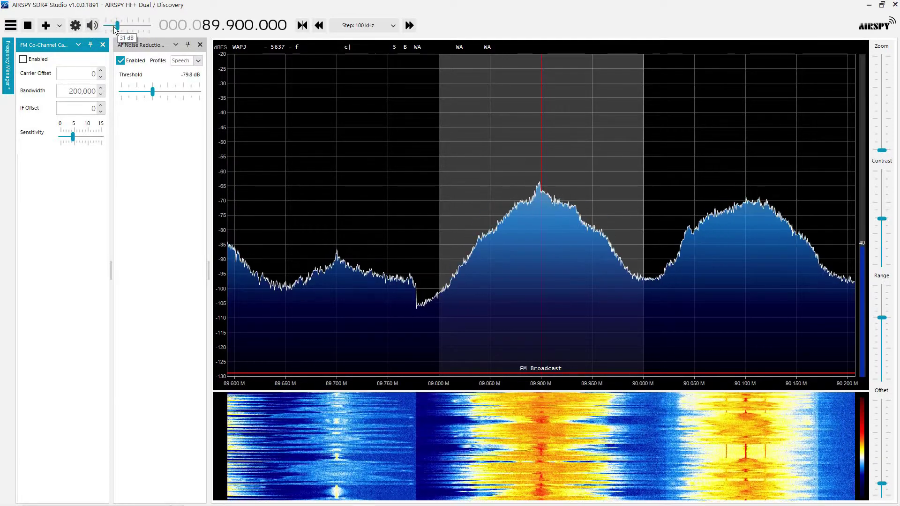
{"action": "left_click", "coordinate": [23, 60]}
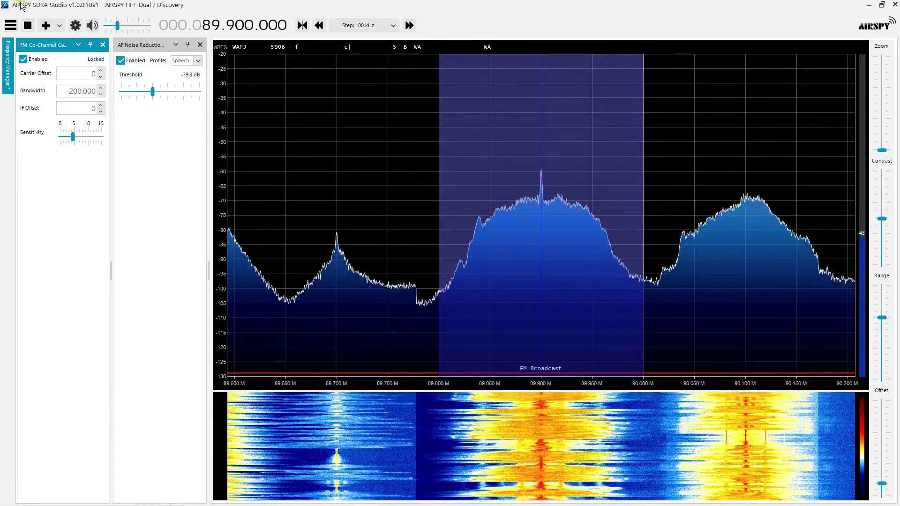
- Toggle the co-channel canceller off and on several more times, ending enabled and locked
{"action": "left_click", "coordinate": [24, 60]}
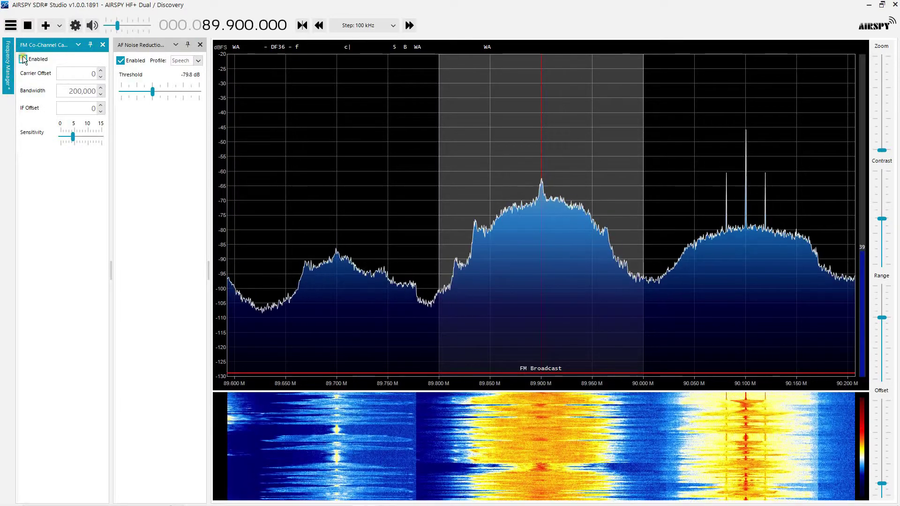
{"action": "left_click", "coordinate": [25, 63]}
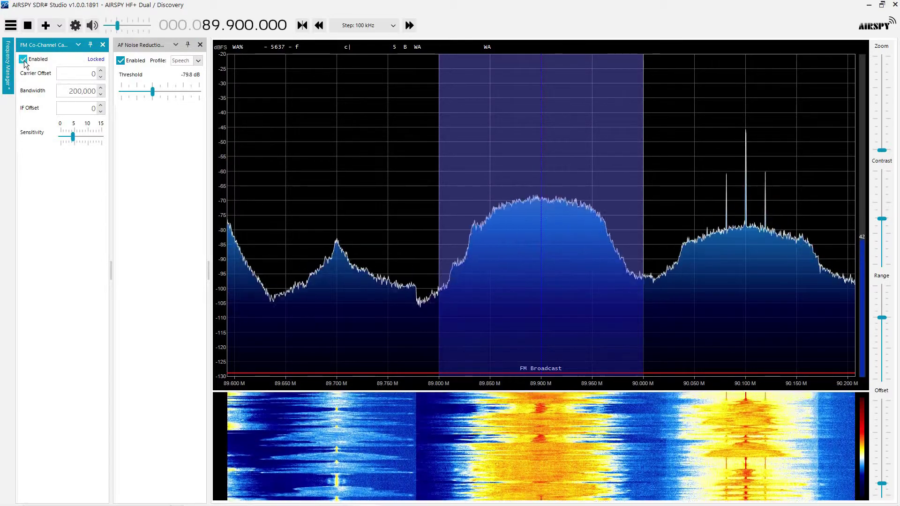
{"action": "left_click", "coordinate": [24, 60]}
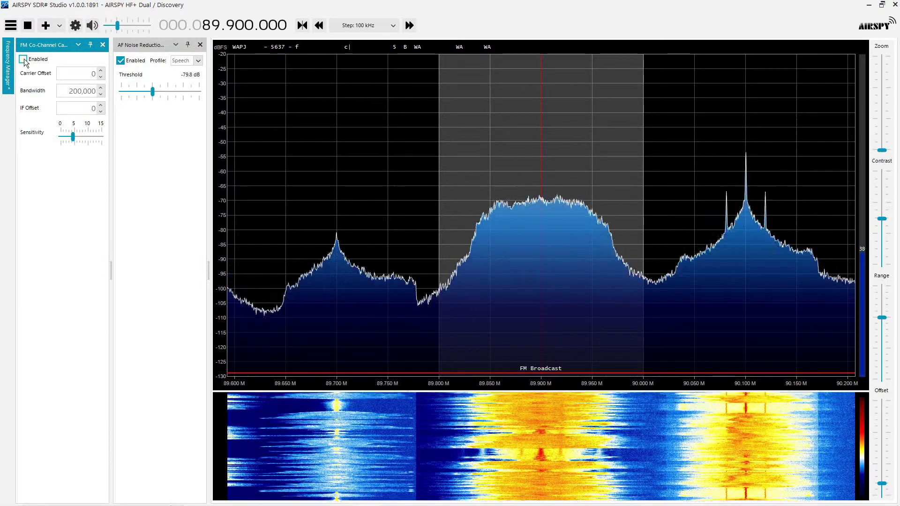
{"action": "left_click", "coordinate": [25, 62]}
{"action": "left_click", "coordinate": [24, 61]}
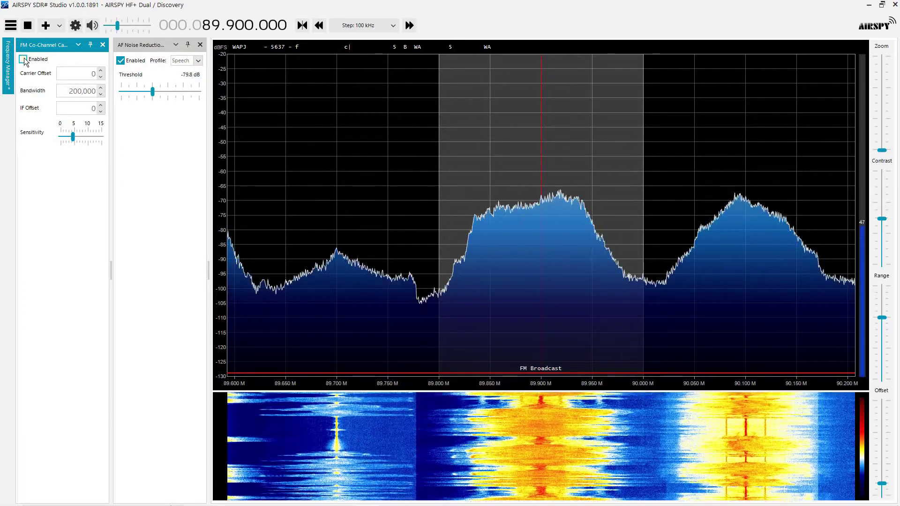
{"action": "left_click", "coordinate": [23, 60]}
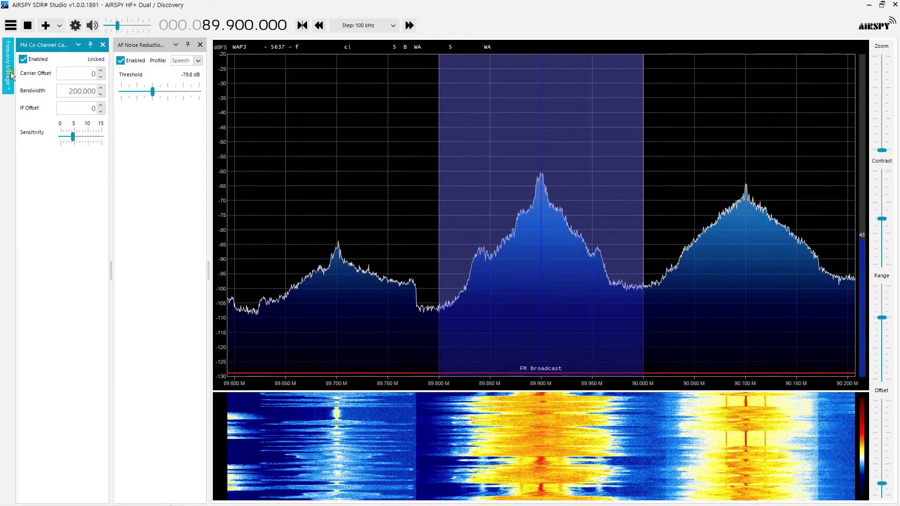
- Open the Frequency Manager side panel briefly, then close it so the spectrum widens
{"action": "left_click", "coordinate": [7, 85]}
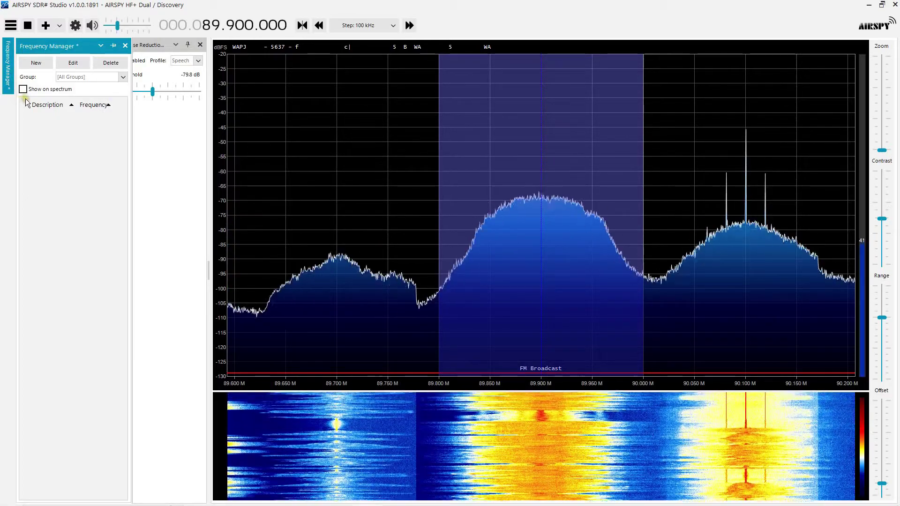
{"action": "left_click", "coordinate": [125, 45]}
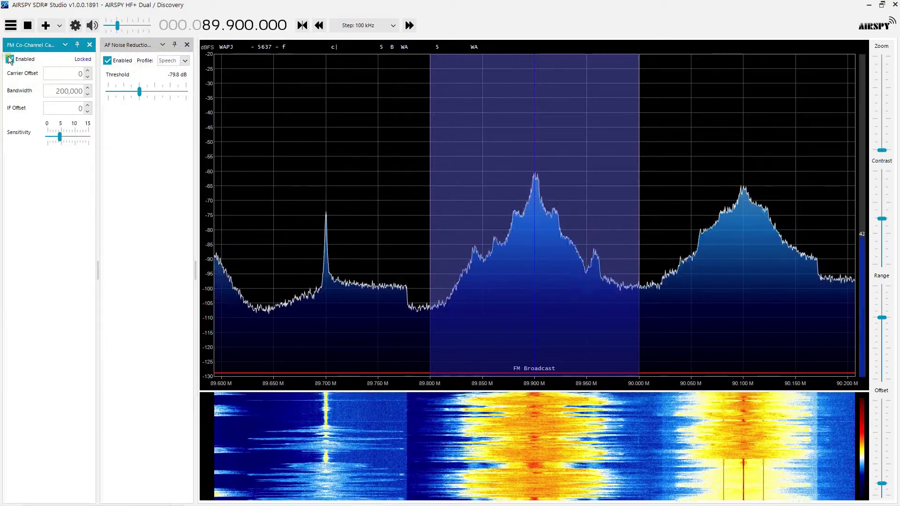
- Toggle the FM co-channel canceller off and on repeatedly to compare the 89.9 MHz station
{"action": "left_click", "coordinate": [10, 60]}
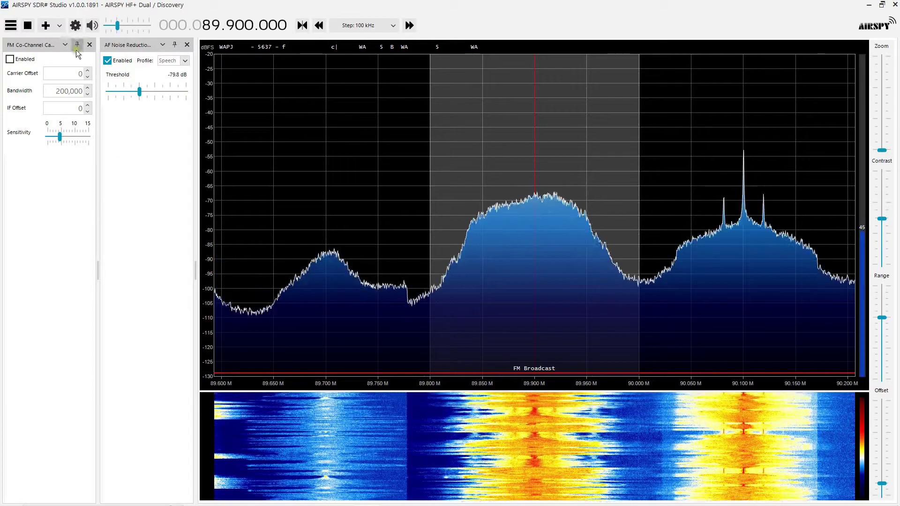
{"action": "left_click", "coordinate": [14, 60]}
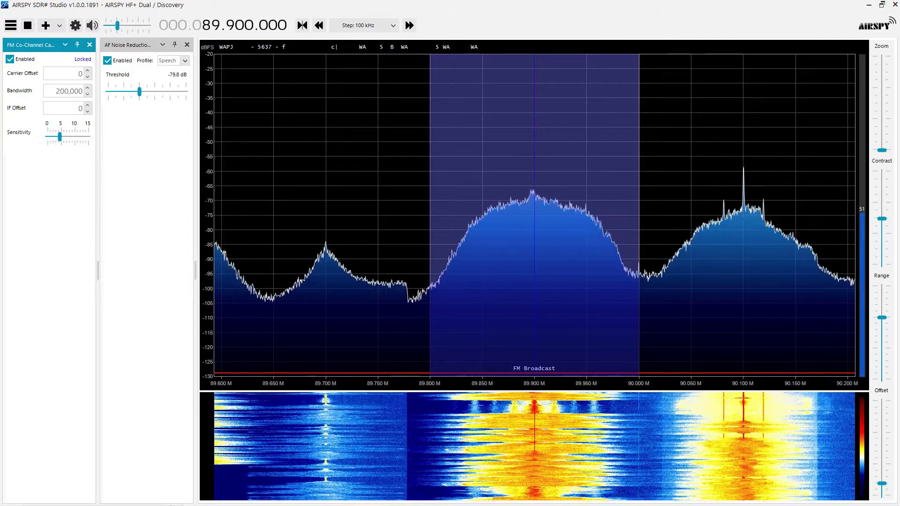
{"action": "left_click", "coordinate": [10, 59]}
{"action": "left_click", "coordinate": [10, 60]}
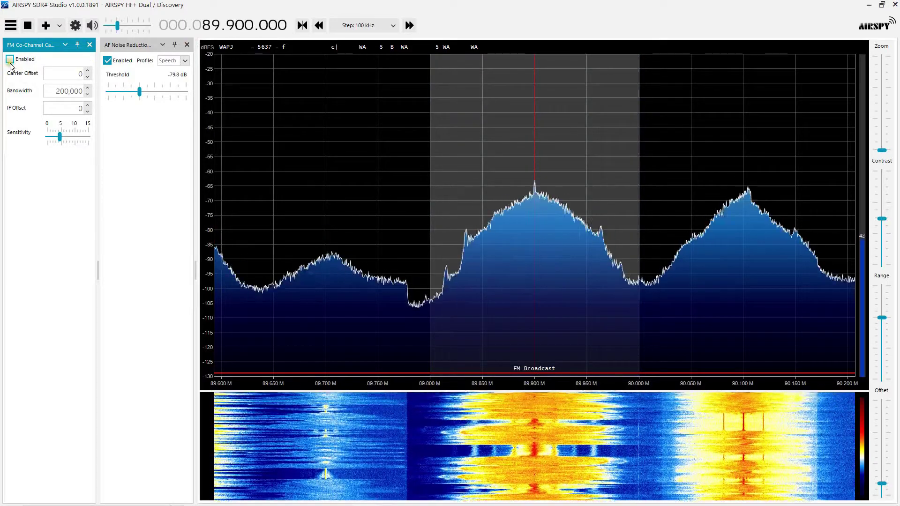
{"action": "left_click", "coordinate": [10, 60]}
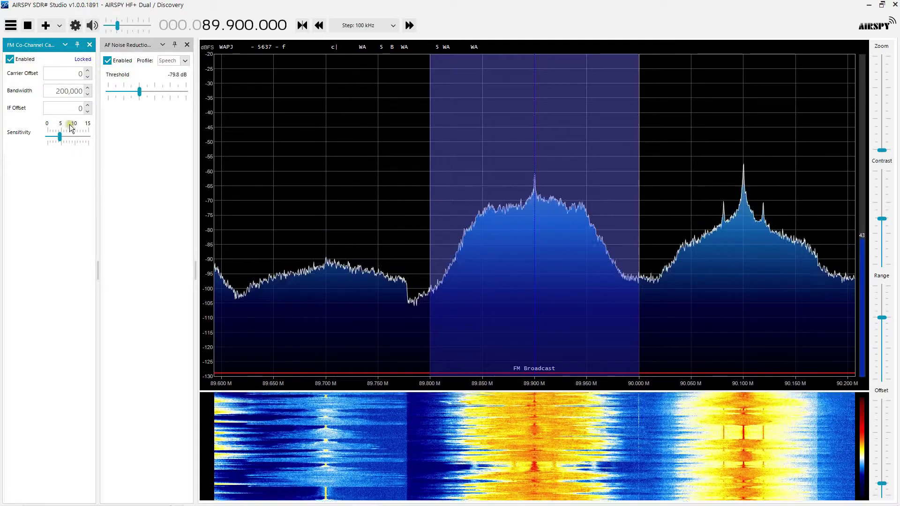
{"action": "left_click", "coordinate": [12, 62]}
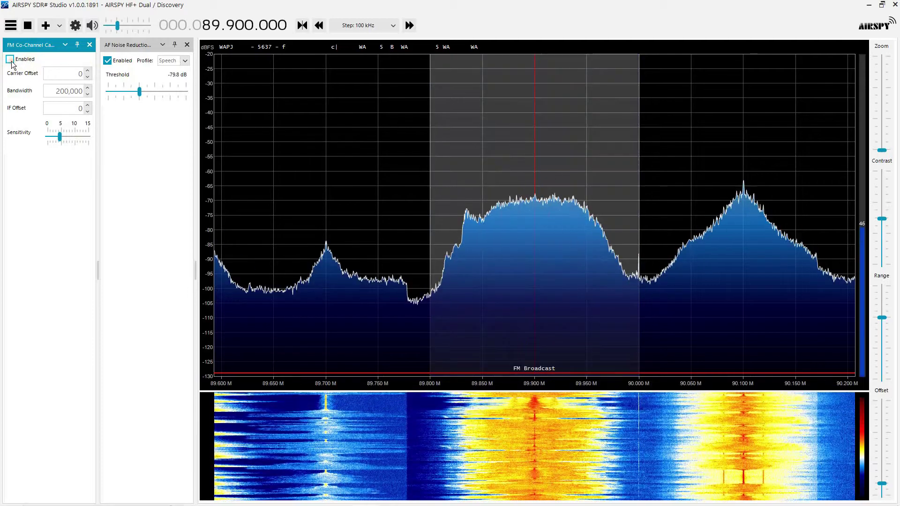
{"action": "left_click", "coordinate": [12, 62]}
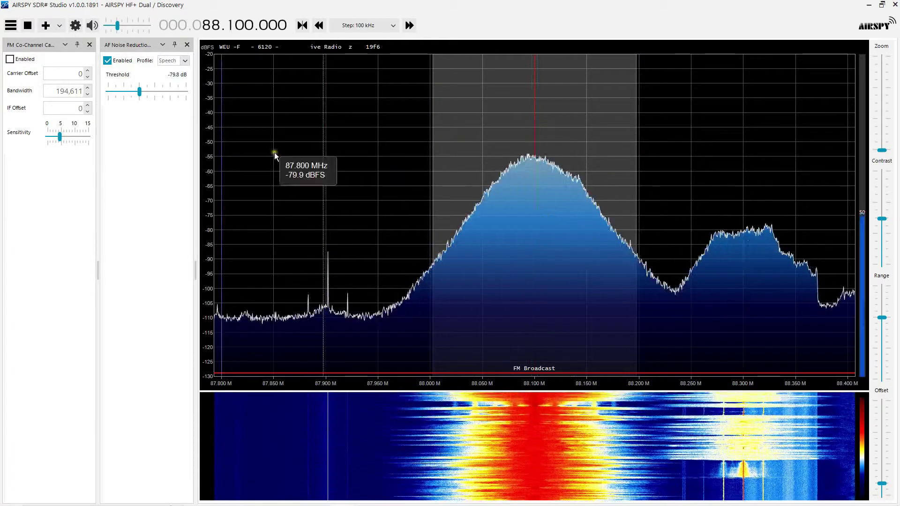
{"action": "left_click", "coordinate": [10, 59]}
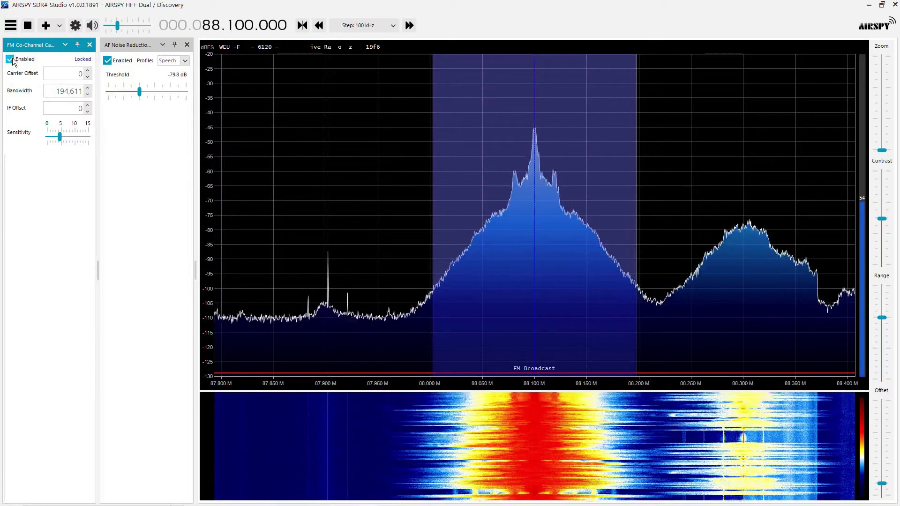
{"action": "left_click", "coordinate": [10, 59]}
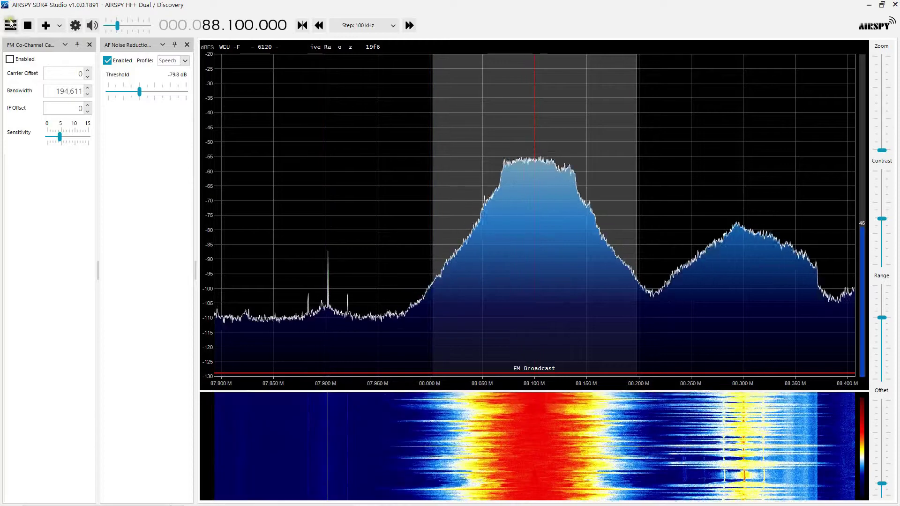
{"action": "left_click", "coordinate": [9, 59]}
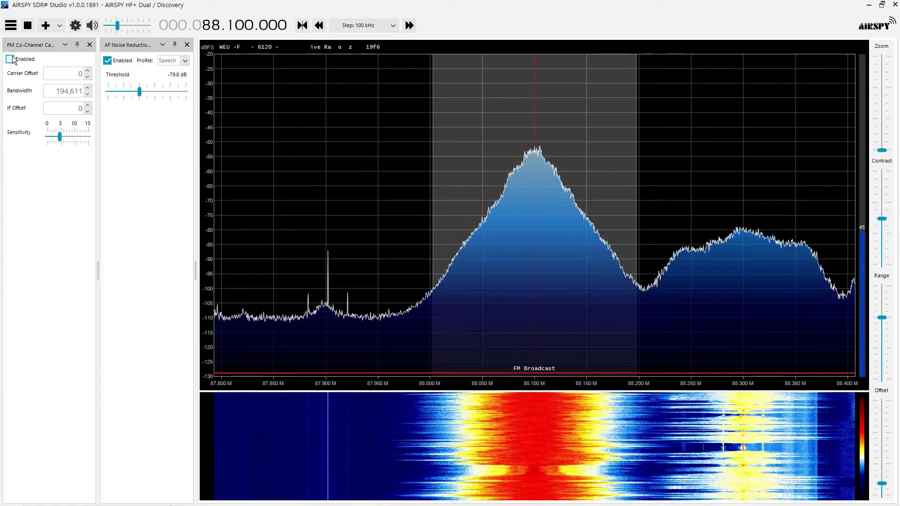
{"action": "left_click", "coordinate": [9, 60]}
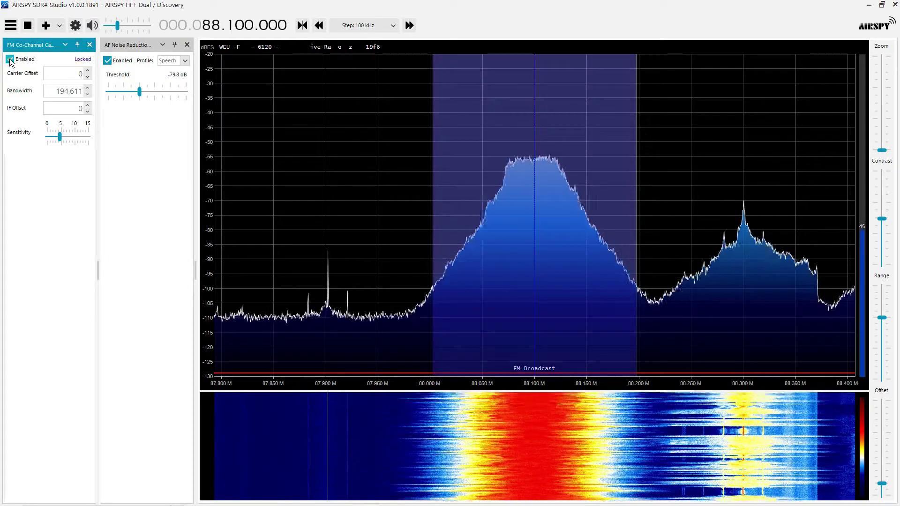
{"action": "left_click", "coordinate": [10, 60]}
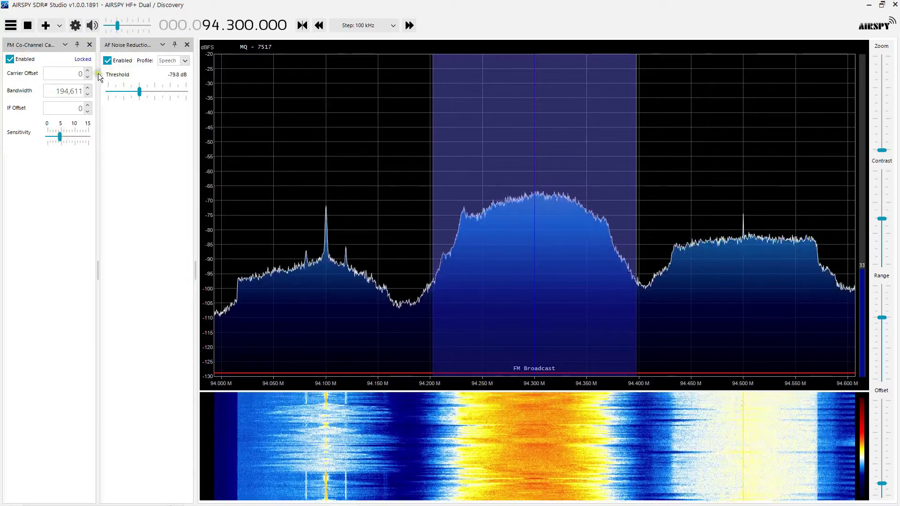
- Lower the volume slightly and toggle the co-channel canceller off and on twice at 94.3 MHz
{"action": "left_click_drag", "start_coordinate": [117, 24], "coordinate": [115, 25]}
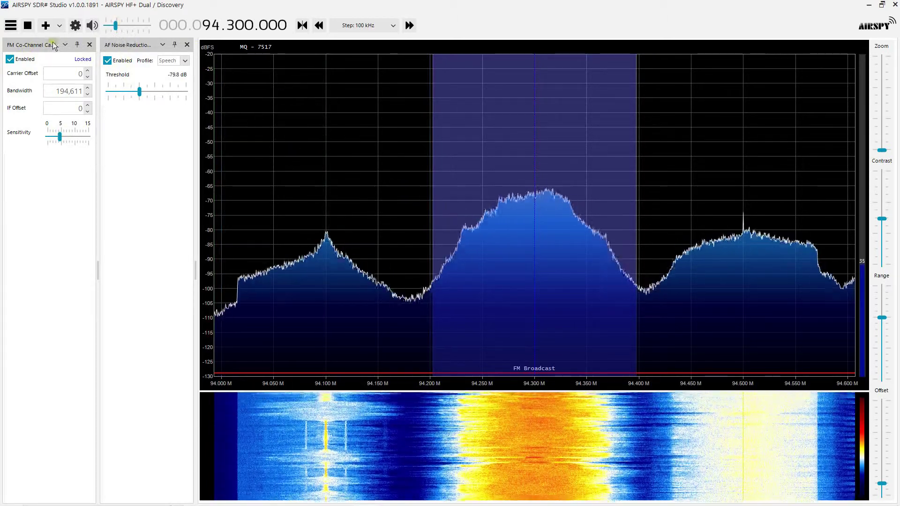
{"action": "left_click", "coordinate": [11, 59]}
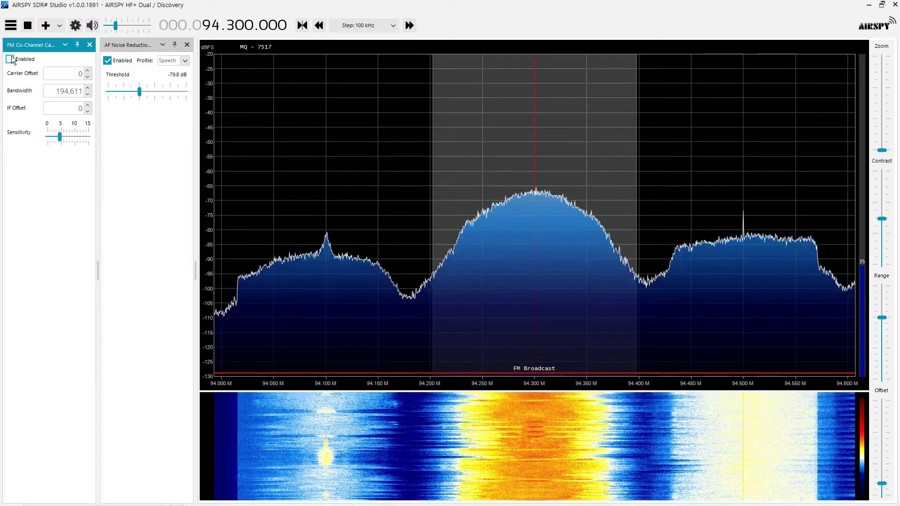
{"action": "left_click", "coordinate": [10, 60]}
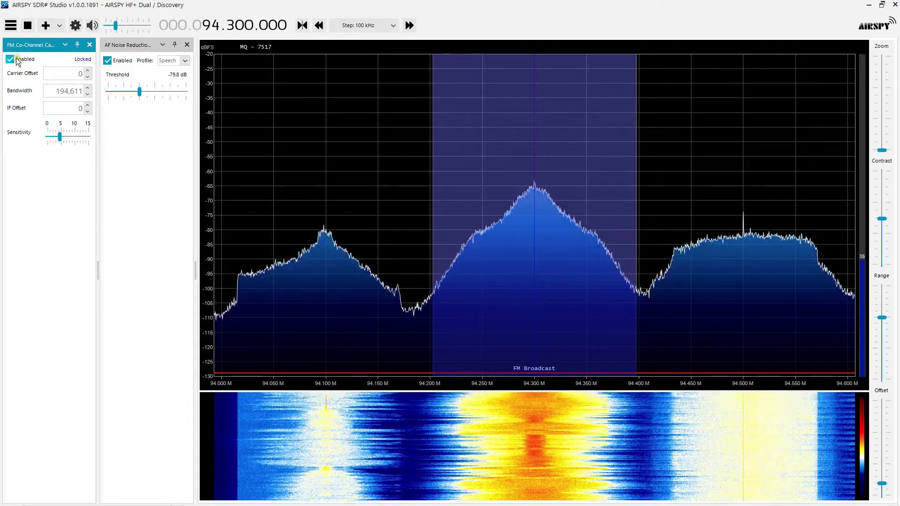
{"action": "left_click", "coordinate": [12, 62]}
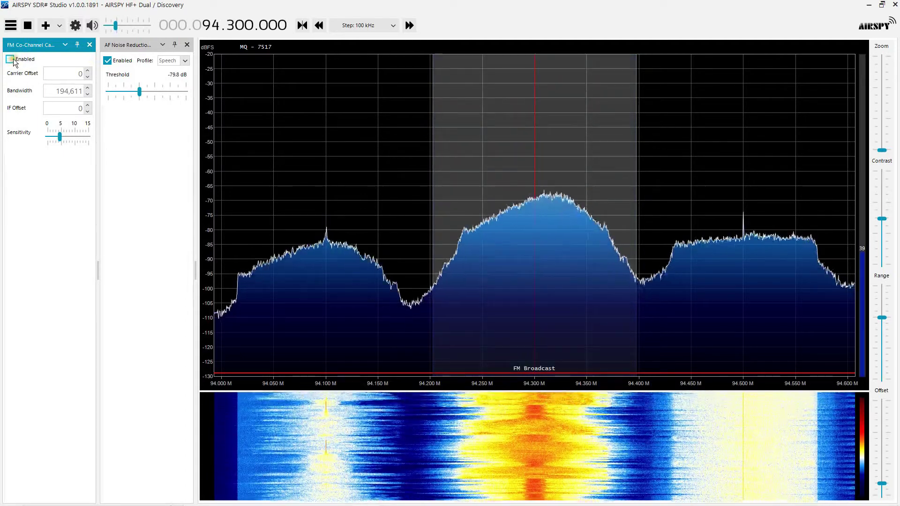
{"action": "left_click", "coordinate": [11, 61]}
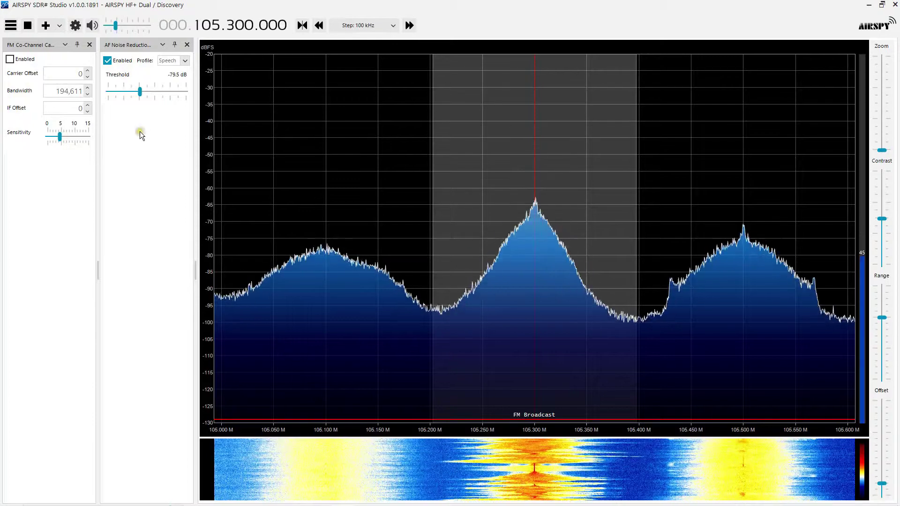
- At 105.3 MHz, switch the FM Co-Channel Canceller on and off to compare, finally leaving it enabled
{"action": "left_click", "coordinate": [11, 59]}
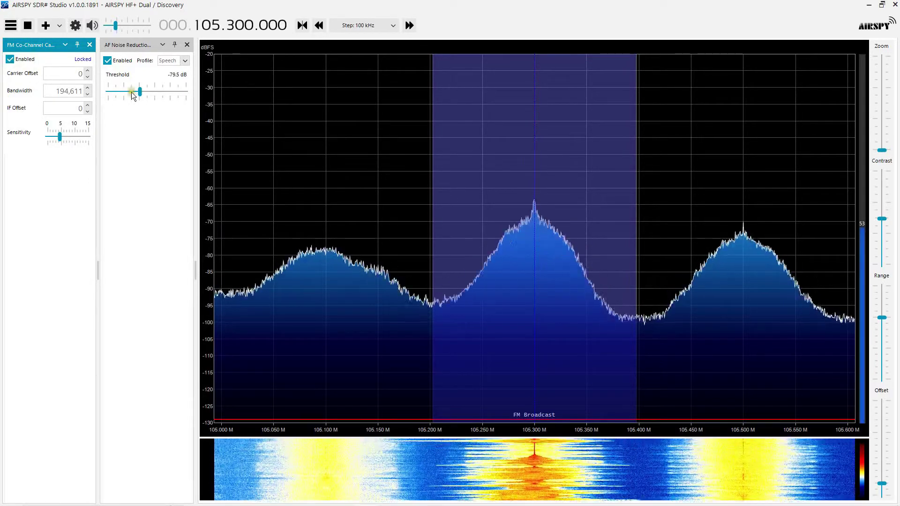
{"action": "left_click", "coordinate": [10, 60]}
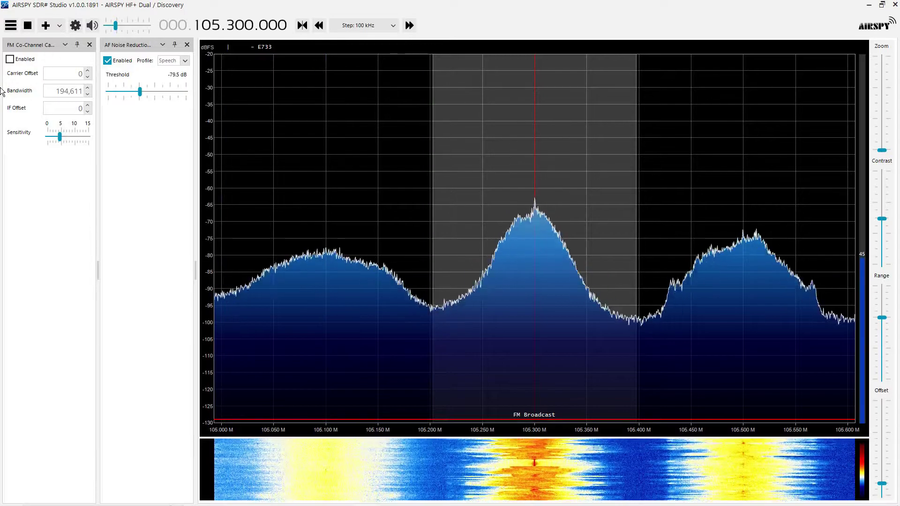
{"action": "left_click", "coordinate": [10, 60]}
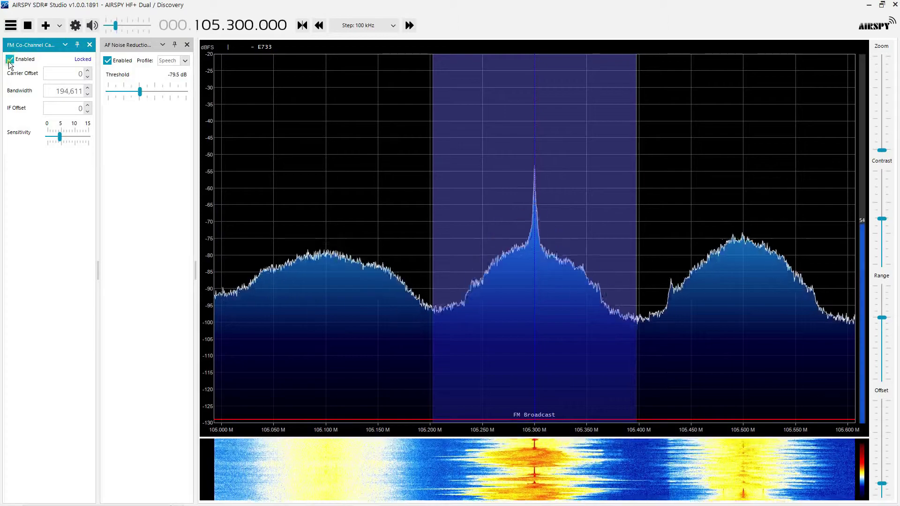
{"action": "left_click", "coordinate": [10, 59]}
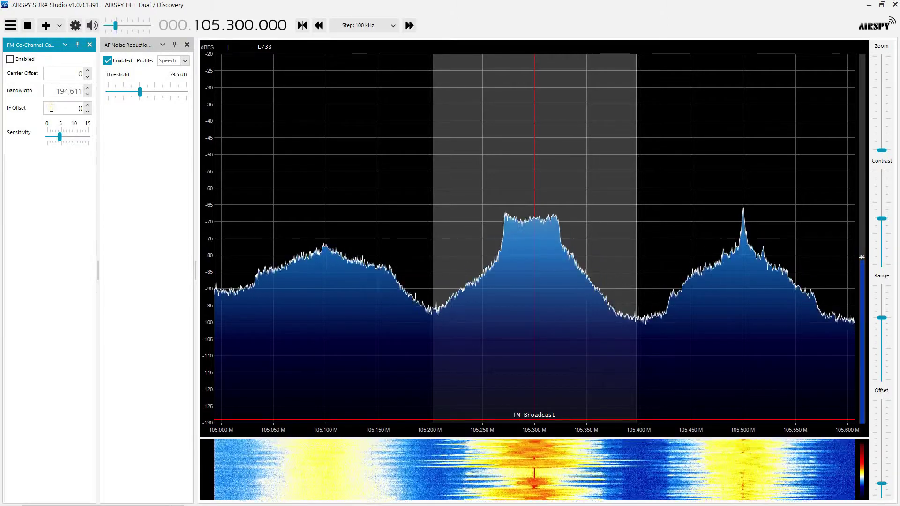
{"action": "left_click", "coordinate": [10, 60]}
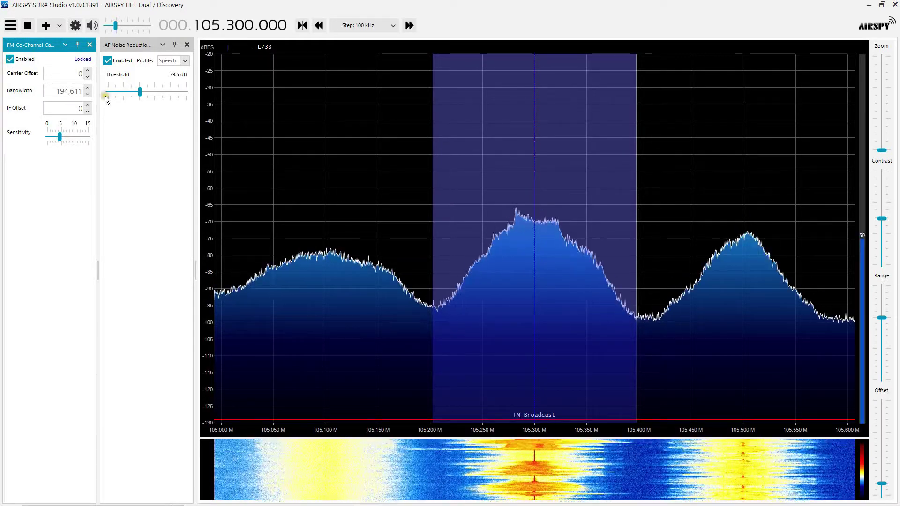
- Set the AF noise reduction threshold to -78.3 dB, then turn the co-channel canceller off and back on
{"action": "left_click_drag", "start_coordinate": [140, 89], "coordinate": [142, 145]}
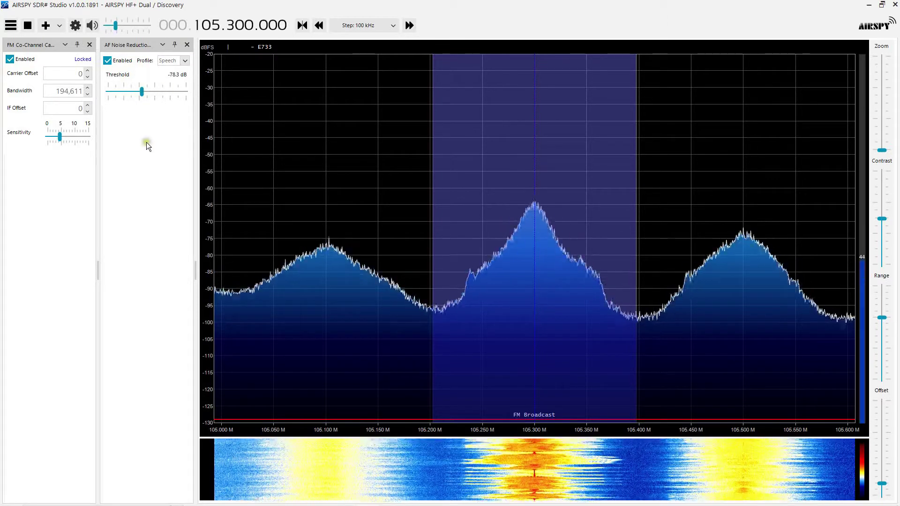
{"action": "left_click", "coordinate": [10, 60]}
{"action": "left_click", "coordinate": [10, 60]}
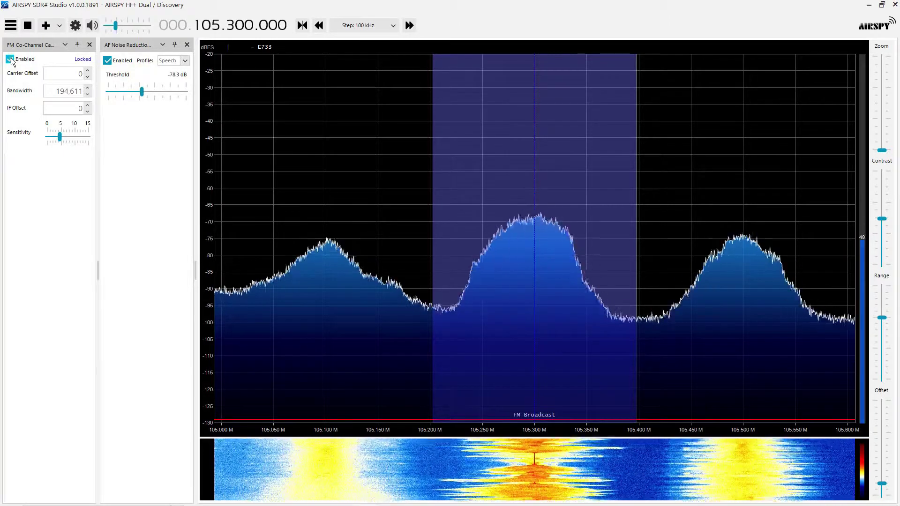